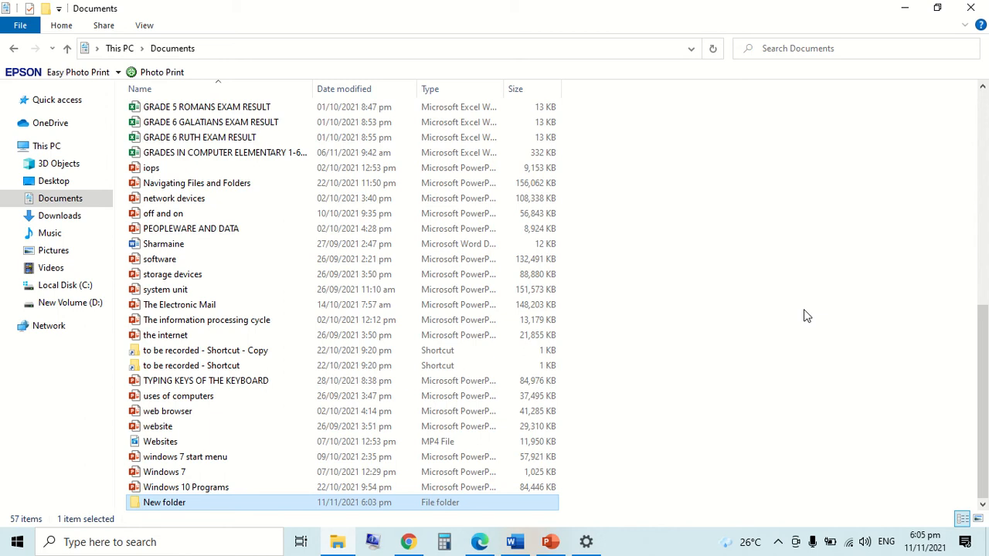
Step: Create a folder named "mahonri" in Documents, open it to check its contents, and return to Documents
{"action": "right_click", "coordinate": [805, 316]}
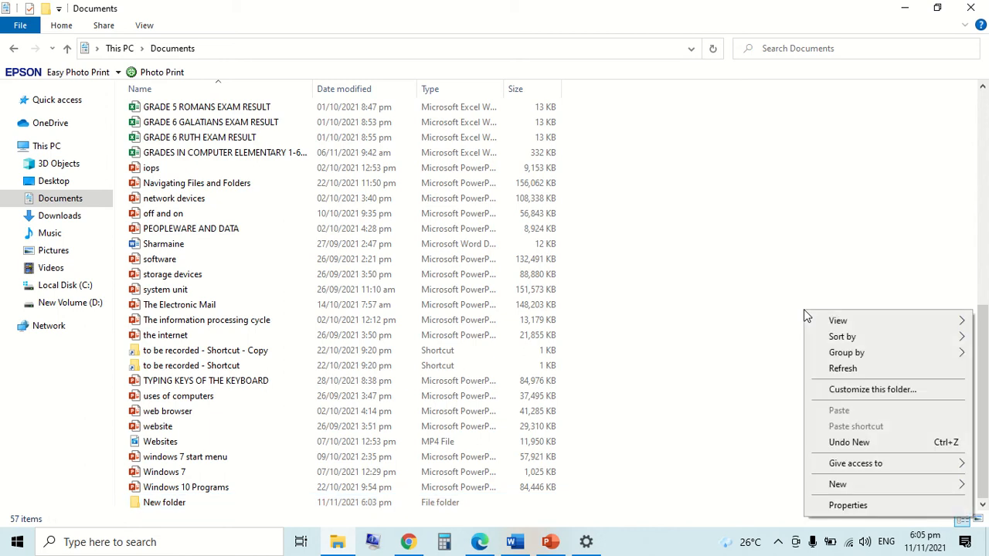
{"action": "mouse_move", "coordinate": [836, 323]}
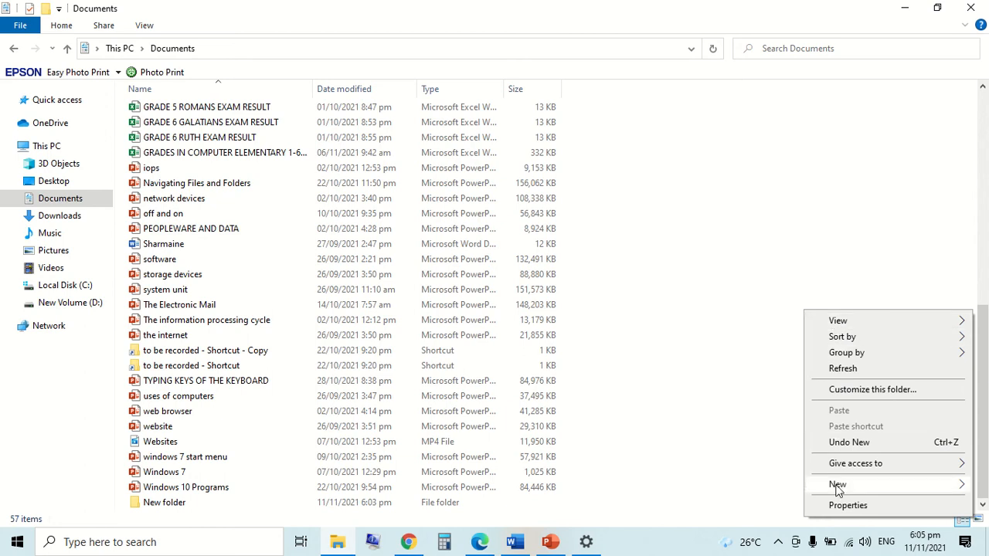
{"action": "mouse_move", "coordinate": [838, 486]}
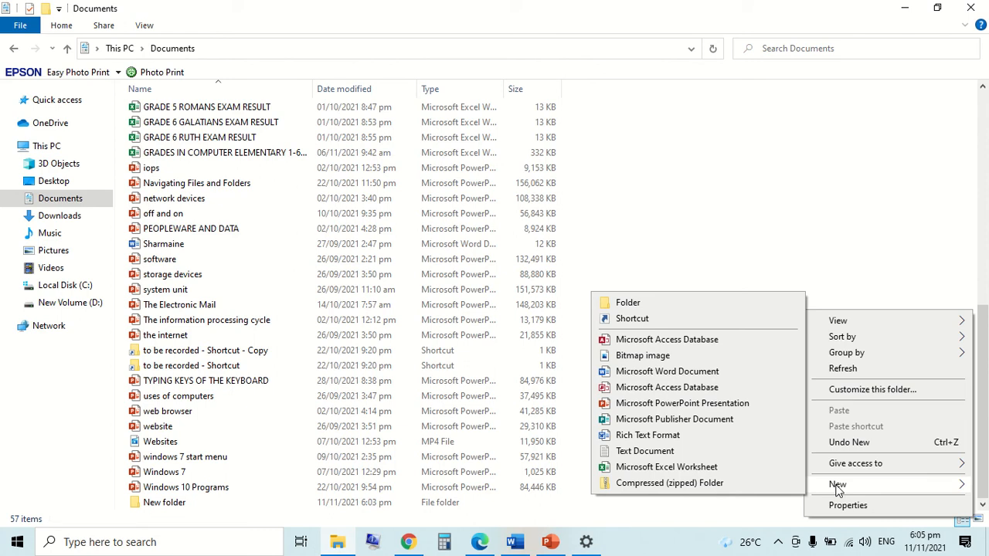
{"action": "left_click", "coordinate": [758, 304]}
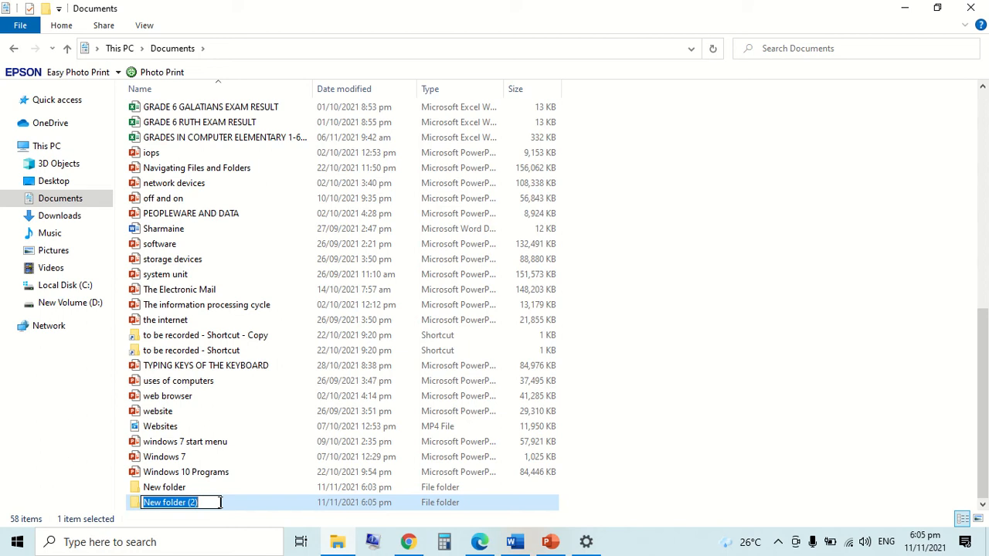
{"action": "key", "text": "BackSpace"}
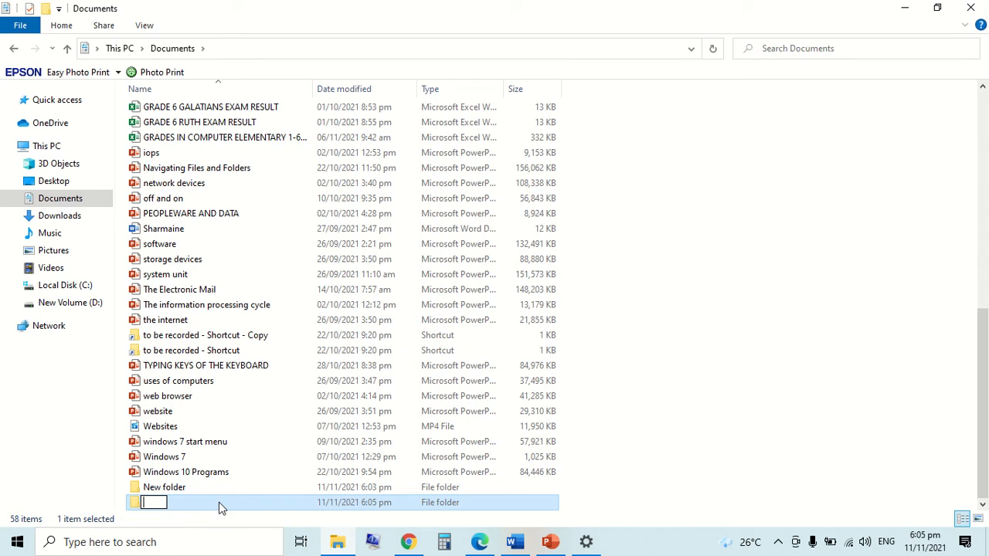
{"action": "type", "text": "mahonri"}
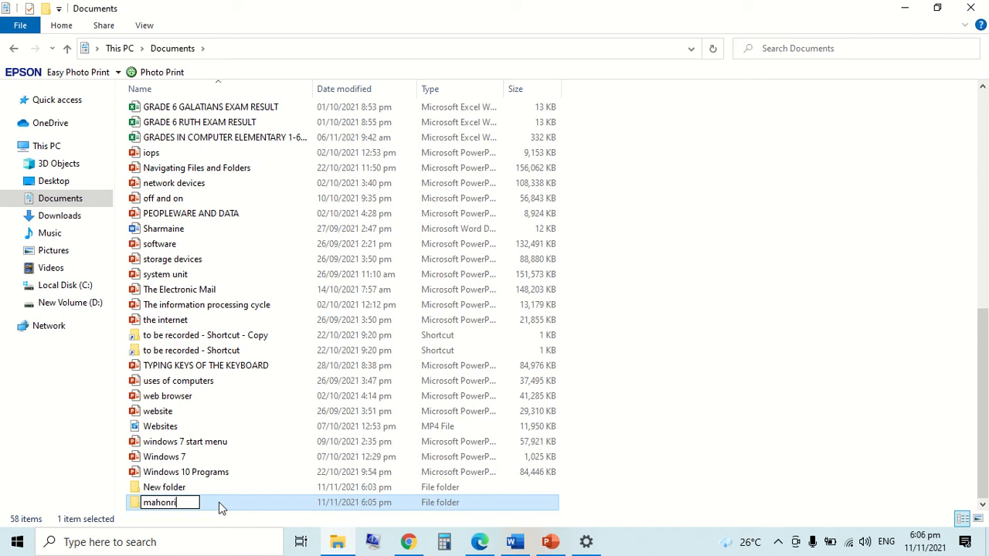
{"action": "key", "text": "Return"}
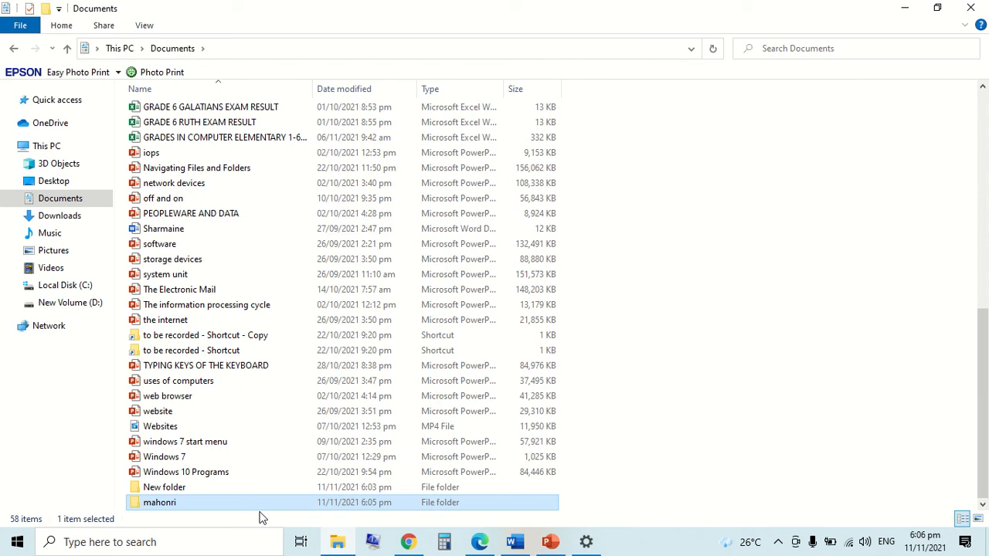
{"action": "double_click", "coordinate": [192, 507]}
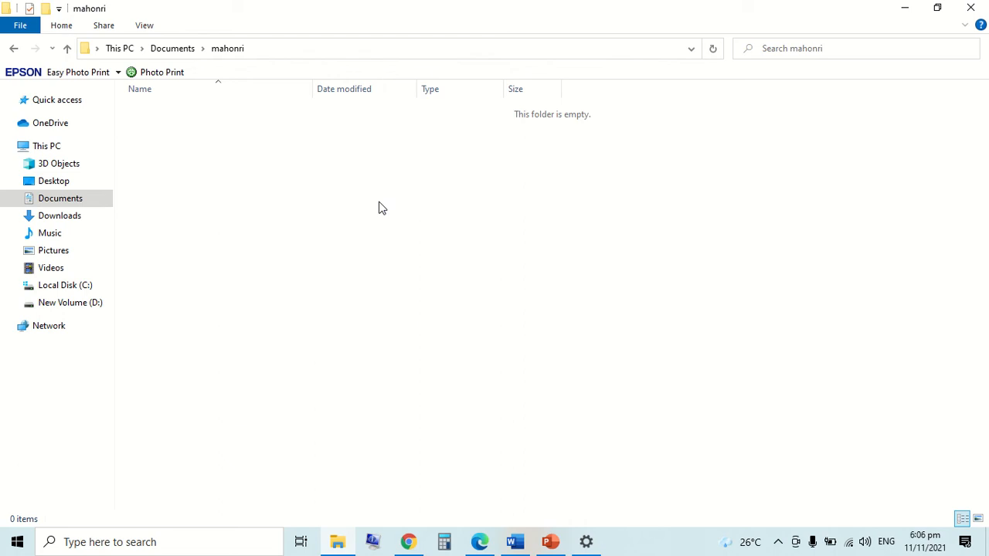
{"action": "left_click", "coordinate": [15, 50]}
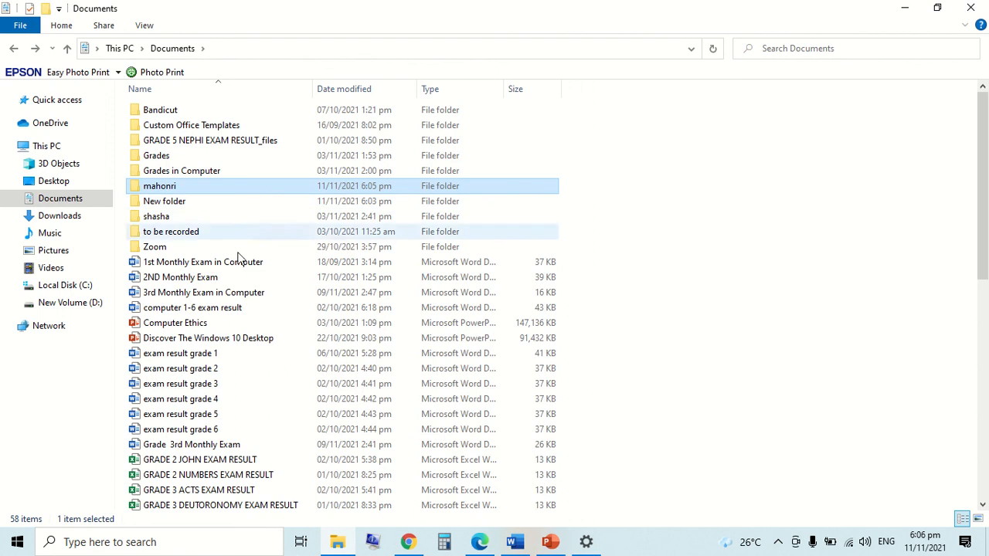
Step: Copy the Computer Ethics presentation from Documents and paste it into the mahonri folder
{"action": "left_click", "coordinate": [234, 324]}
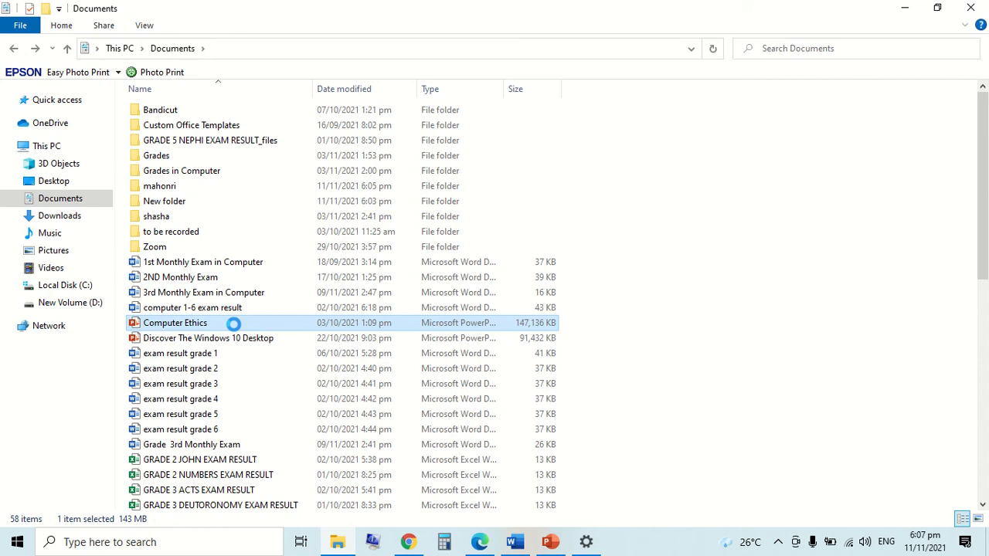
{"action": "right_click", "coordinate": [236, 328]}
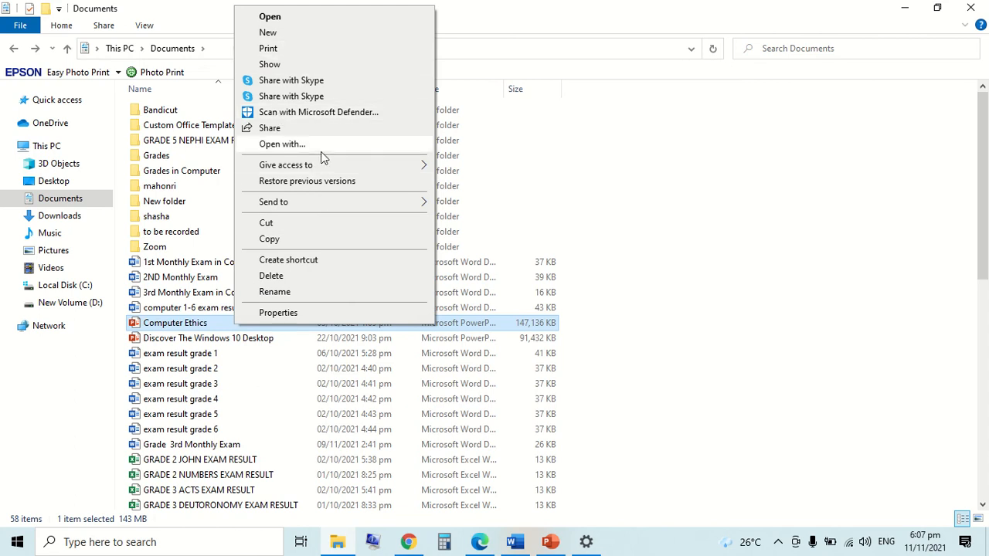
{"action": "left_click", "coordinate": [313, 239]}
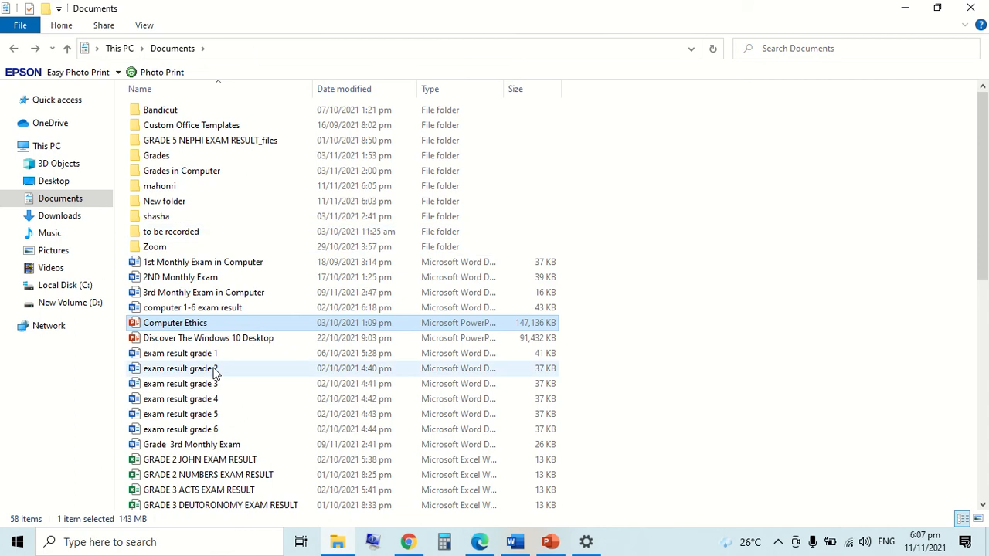
{"action": "double_click", "coordinate": [221, 189]}
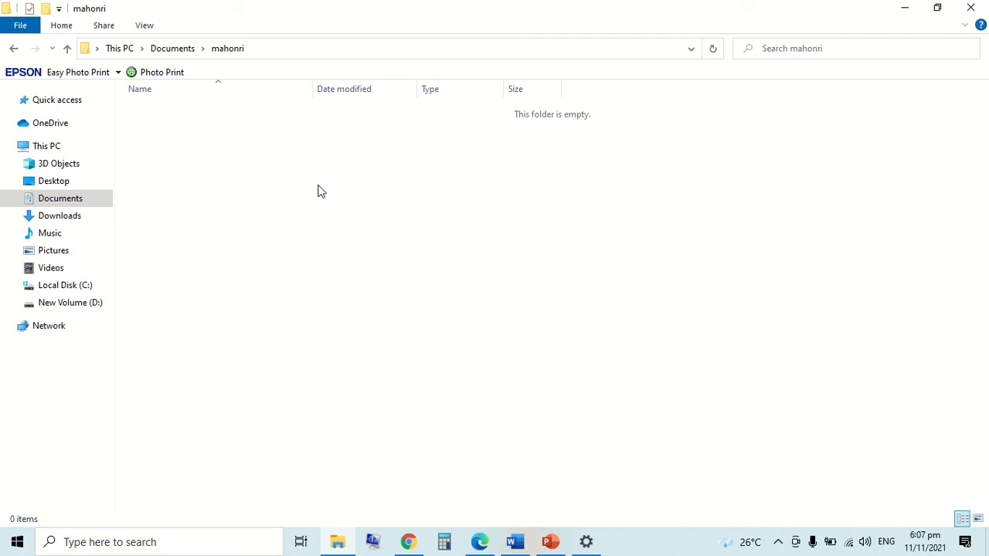
{"action": "right_click", "coordinate": [271, 227]}
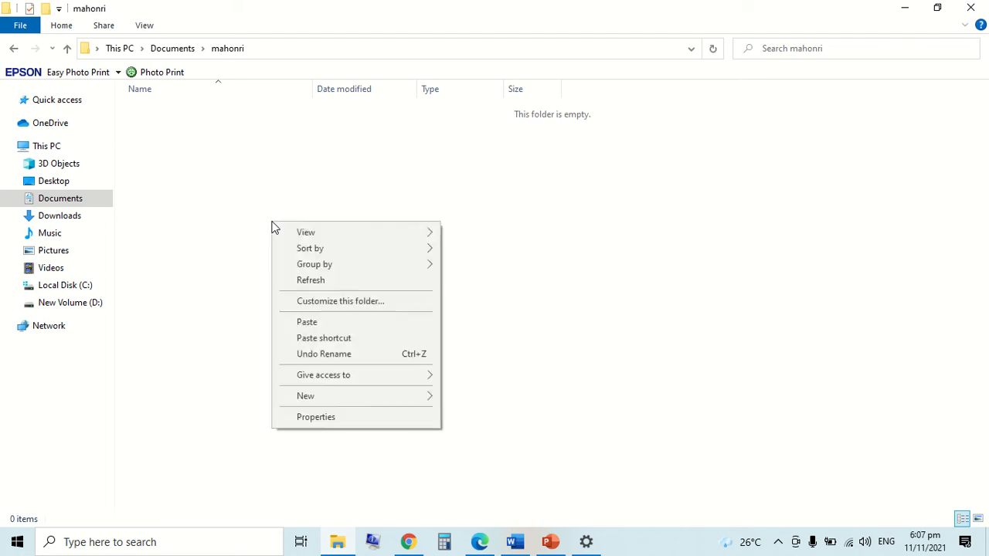
{"action": "left_click", "coordinate": [218, 160]}
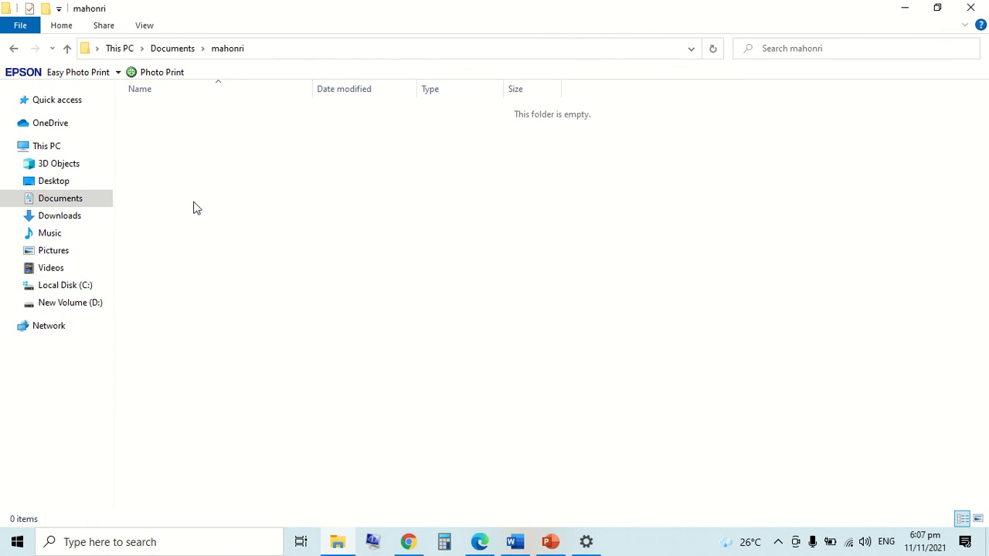
{"action": "right_click", "coordinate": [238, 224]}
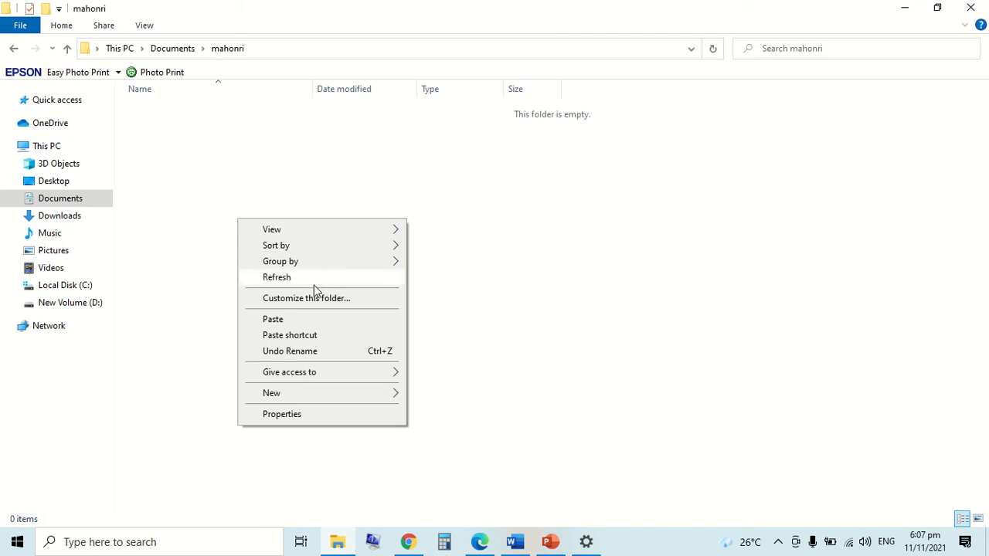
{"action": "left_click", "coordinate": [321, 323]}
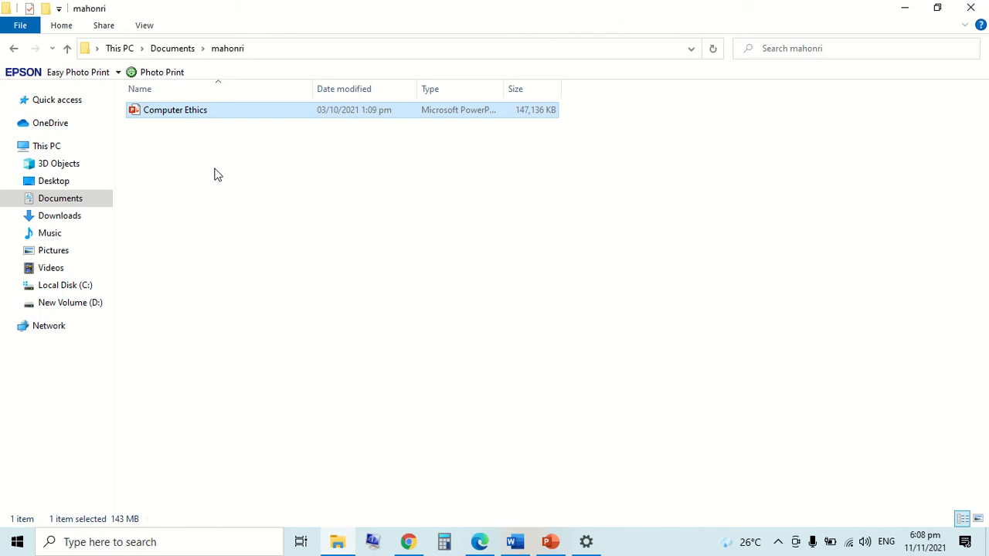
Step: Move the Discover The Windows 10 Desktop presentation from Documents into the mahonri folder
{"action": "left_click", "coordinate": [76, 205]}
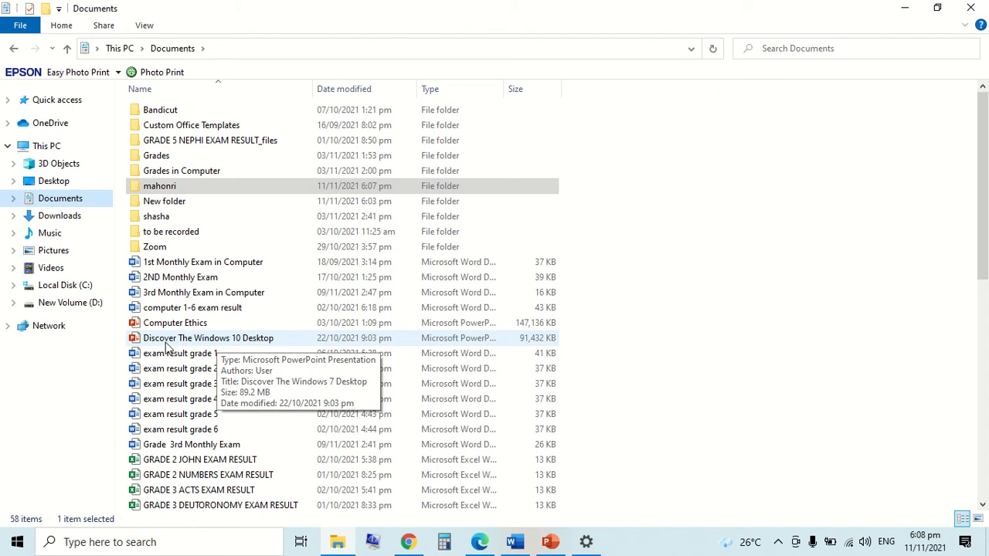
{"action": "left_click", "coordinate": [208, 185]}
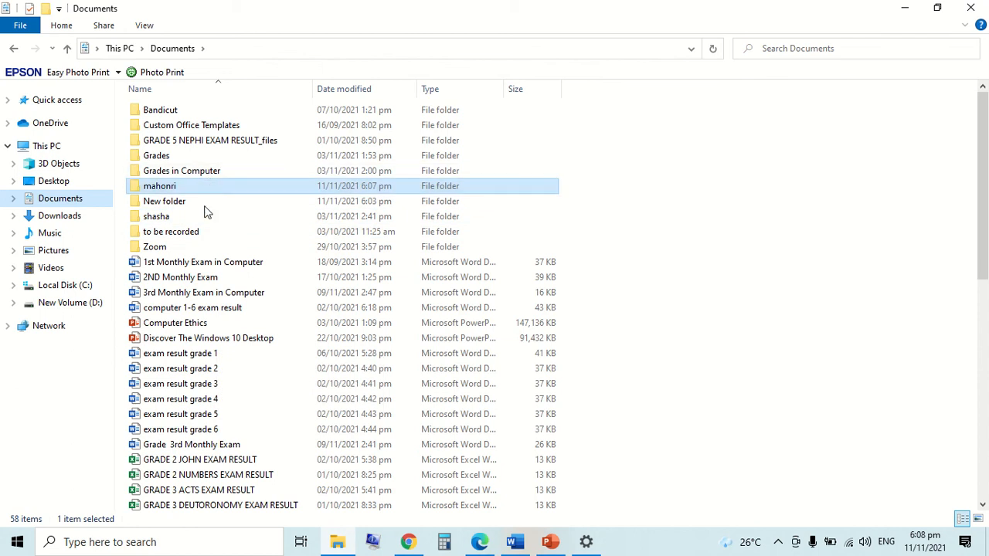
{"action": "left_click", "coordinate": [232, 342]}
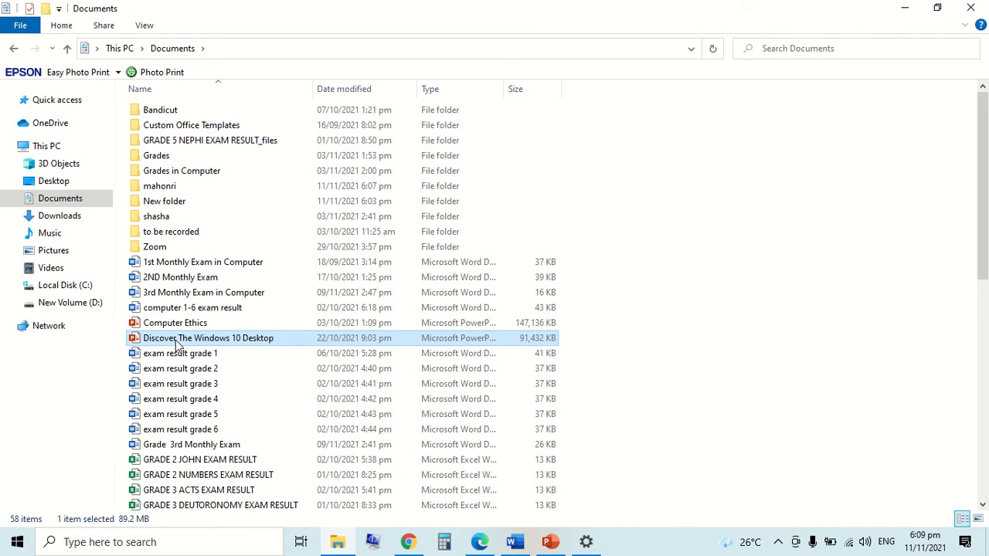
{"action": "left_click_drag", "start_coordinate": [175, 340], "coordinate": [192, 194]}
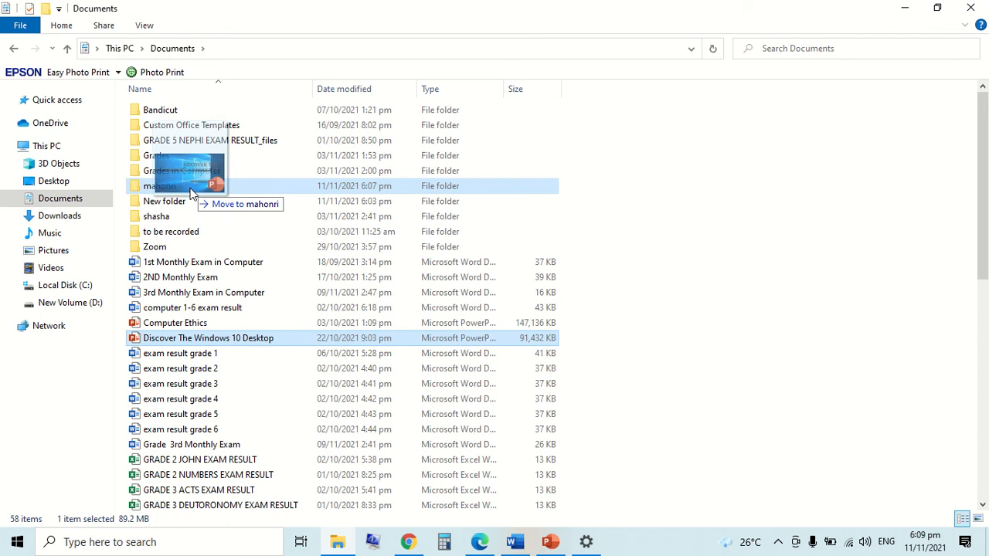
{"action": "left_click_drag", "start_coordinate": [193, 193], "coordinate": [191, 194]}
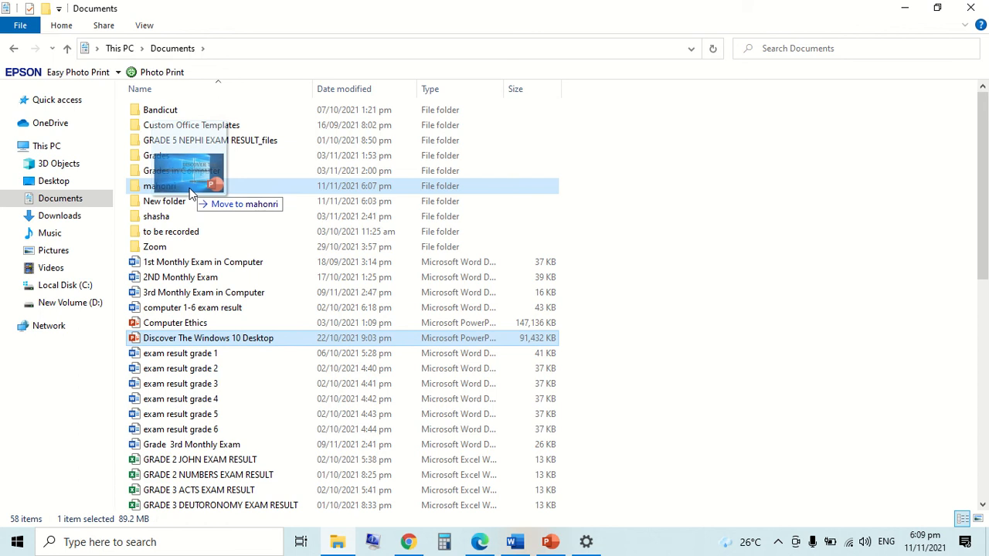
{"action": "left_click_drag", "start_coordinate": [191, 194], "coordinate": [192, 193]}
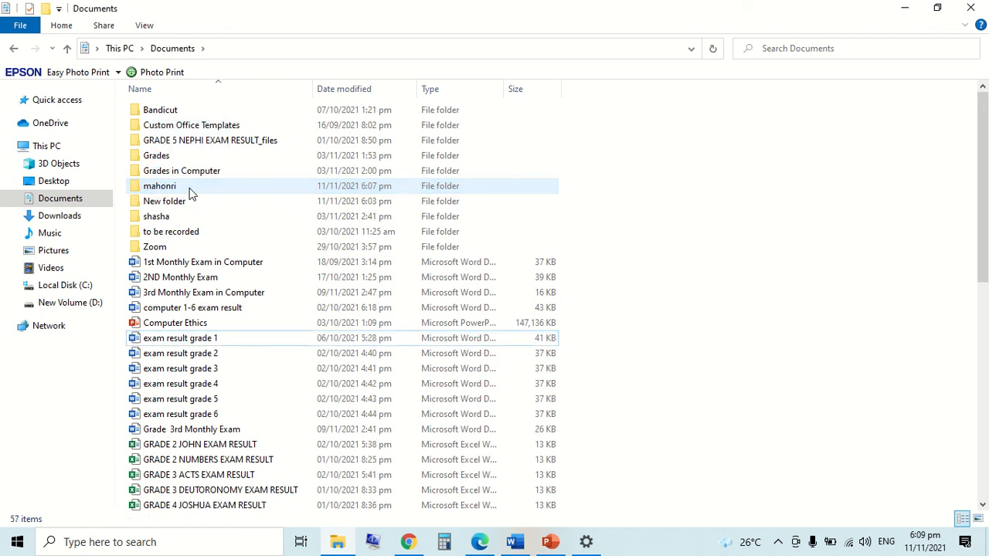
Step: Delete the Discover The Windows 10 Desktop presentation from inside the mahonri folder
{"action": "double_click", "coordinate": [206, 193]}
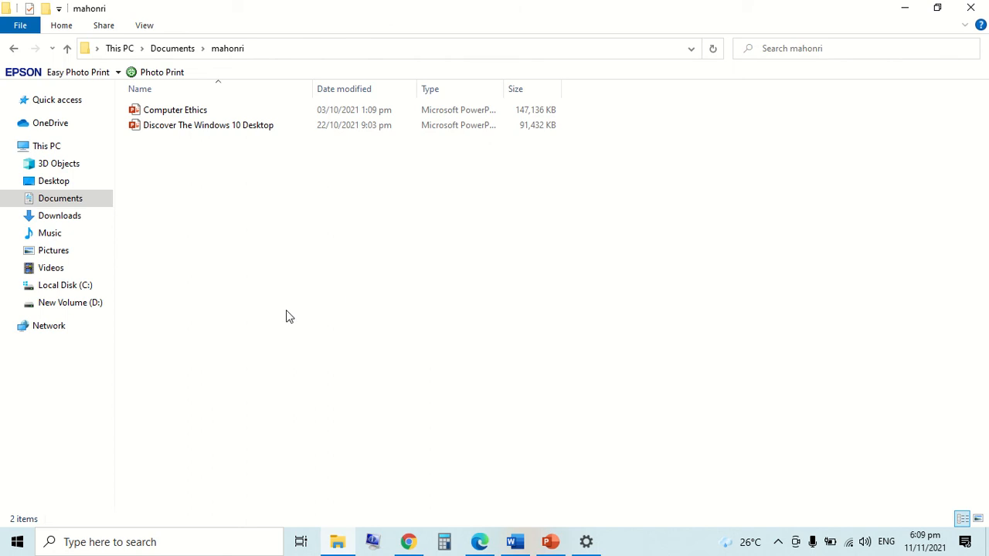
{"action": "left_click", "coordinate": [207, 137]}
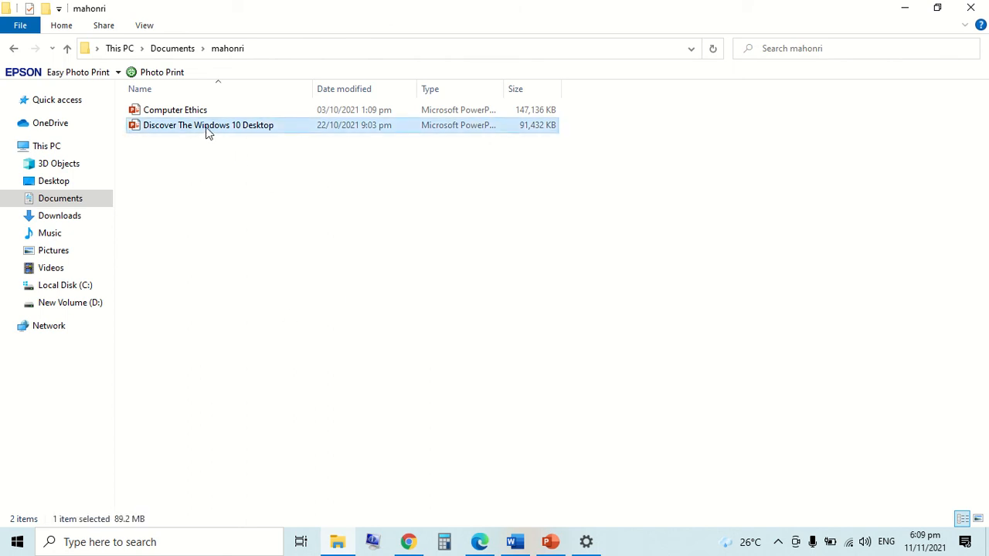
{"action": "mouse_move", "coordinate": [215, 130]}
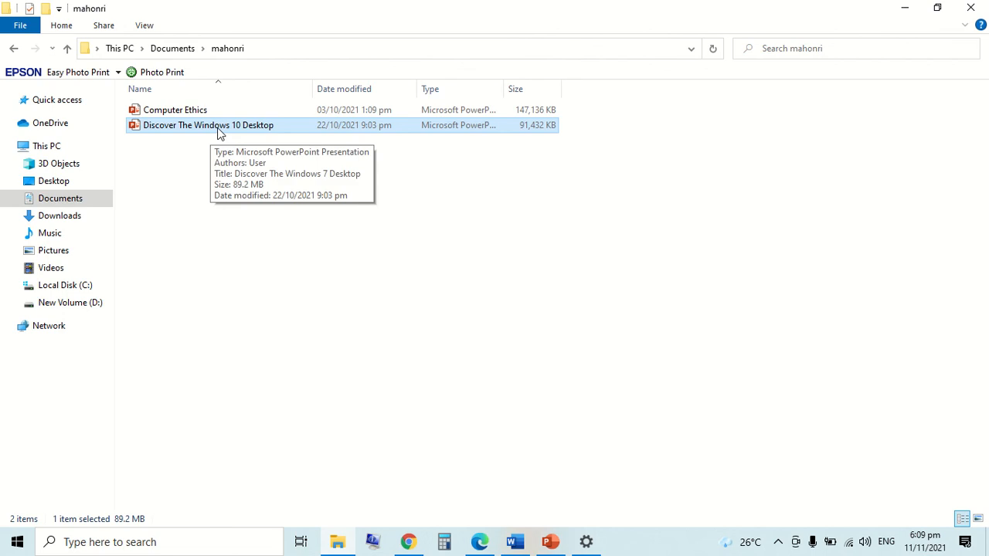
{"action": "right_click", "coordinate": [218, 129]}
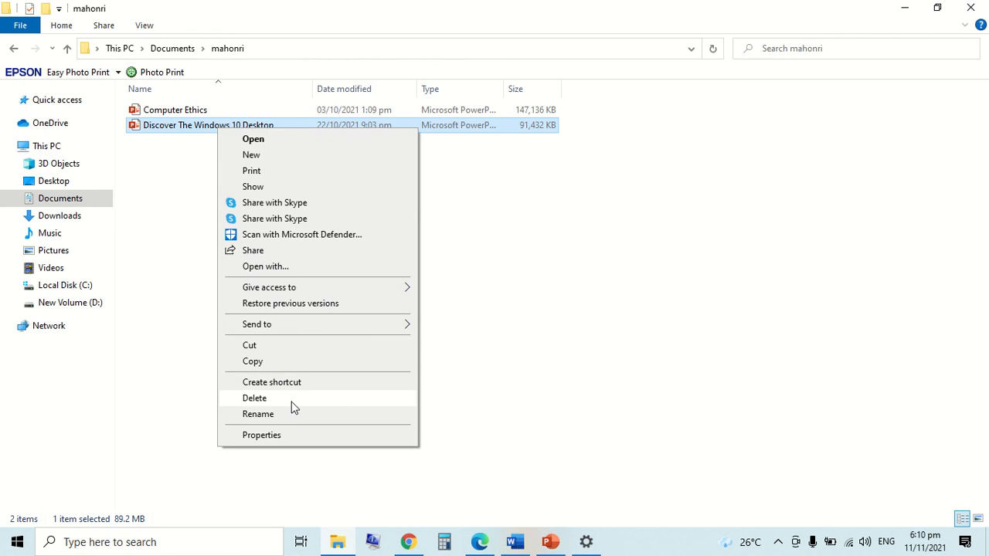
{"action": "left_click", "coordinate": [254, 397]}
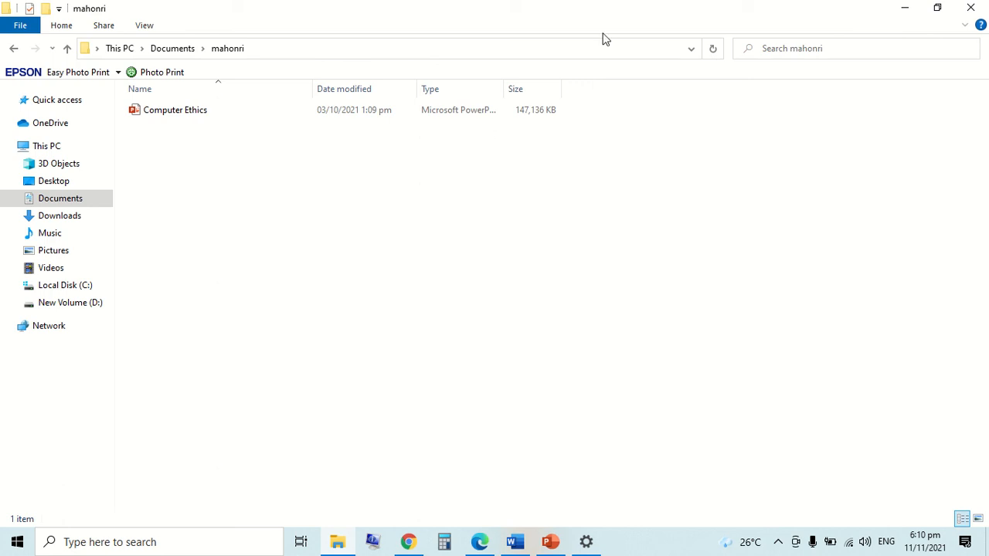
Step: Open the Recycle Bin from the desktop, maximize its window, and restore the deleted Discover The Windows 10 Desktop presentation
{"action": "left_click", "coordinate": [905, 9]}
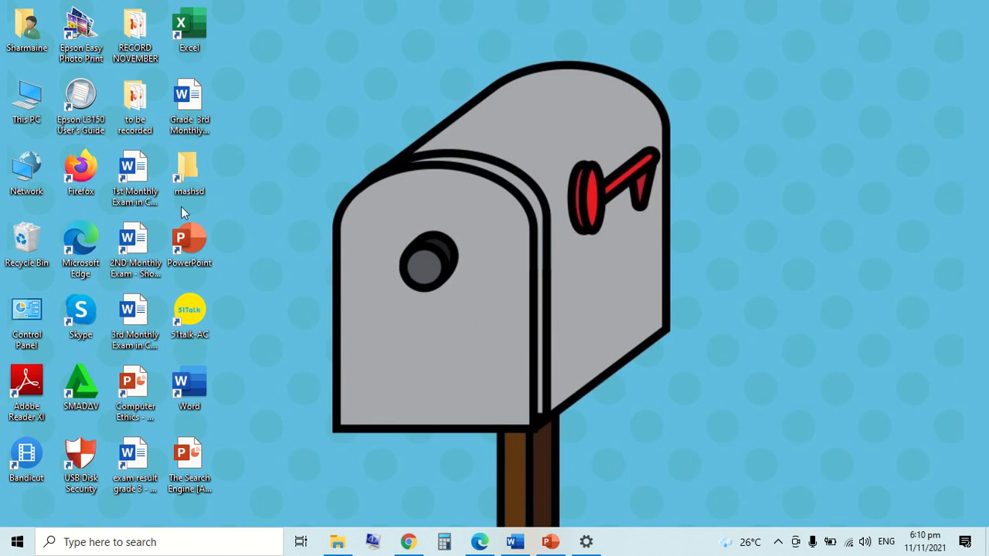
{"action": "double_click", "coordinate": [27, 249]}
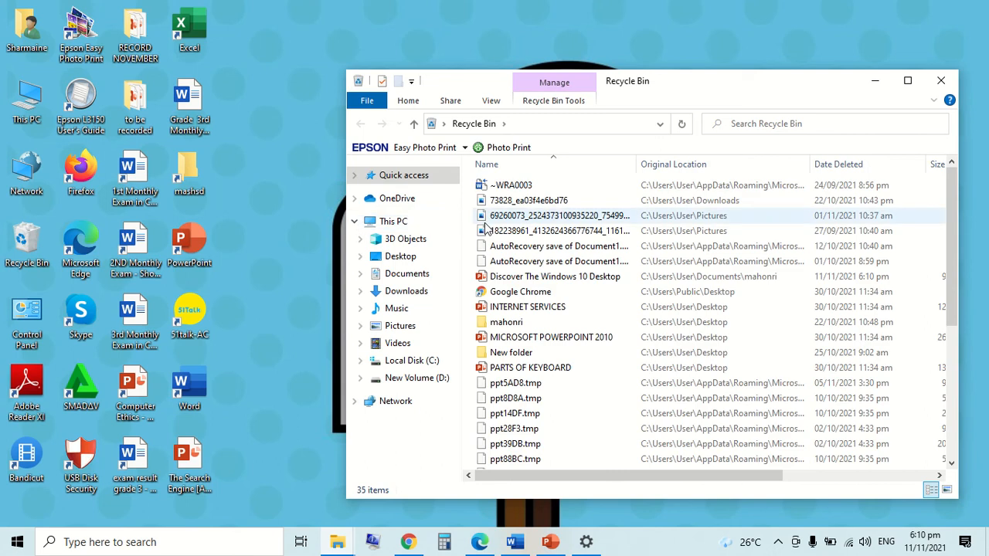
{"action": "left_click", "coordinate": [908, 80]}
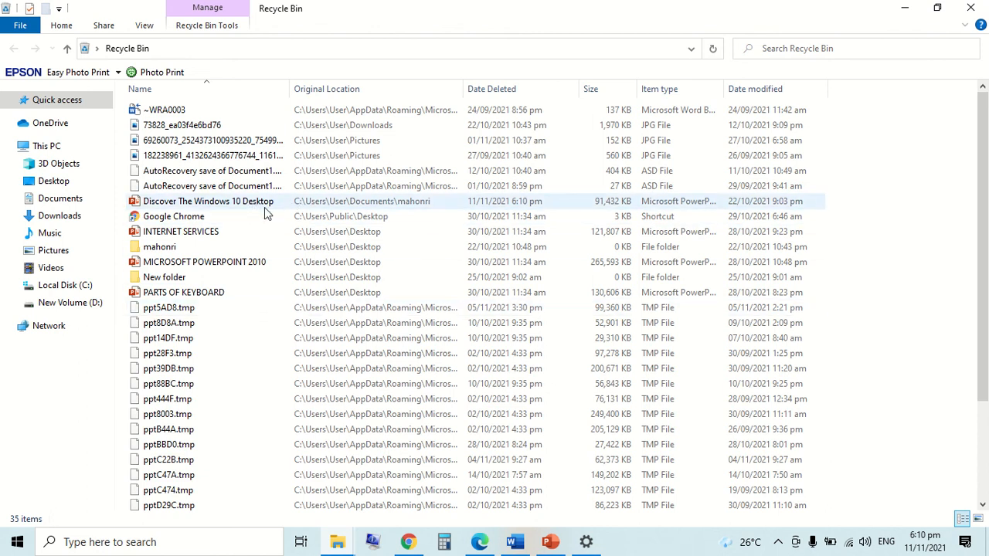
{"action": "mouse_move", "coordinate": [213, 210]}
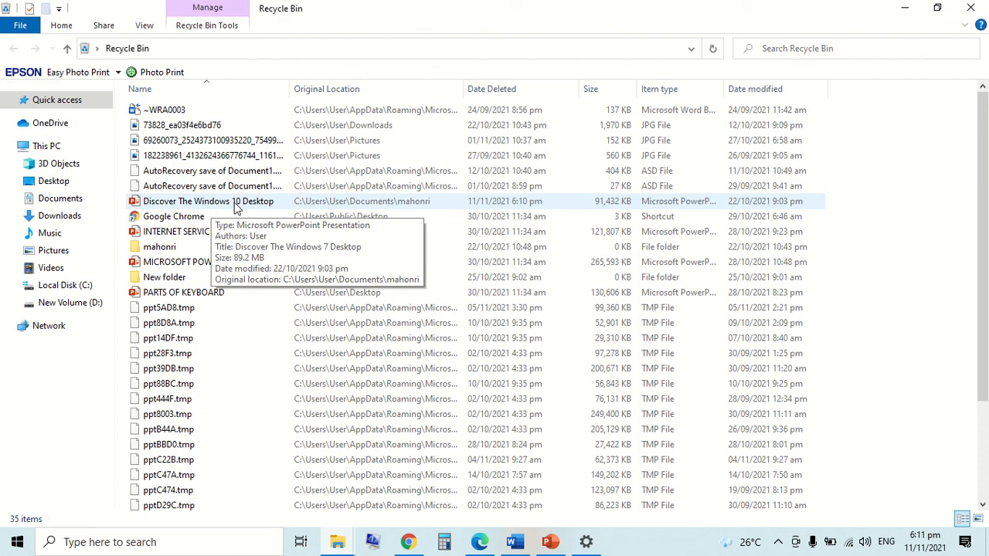
{"action": "left_click", "coordinate": [237, 207]}
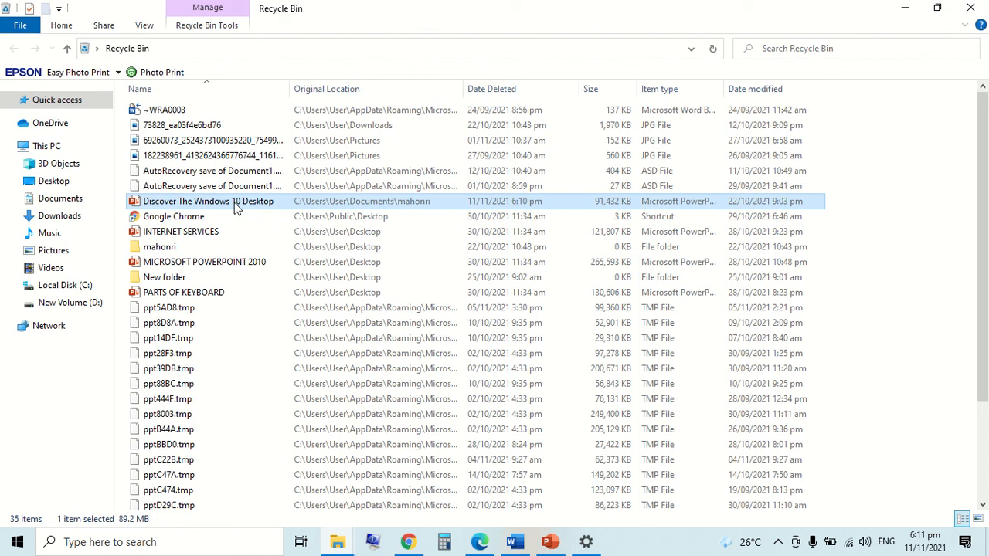
{"action": "right_click", "coordinate": [236, 207]}
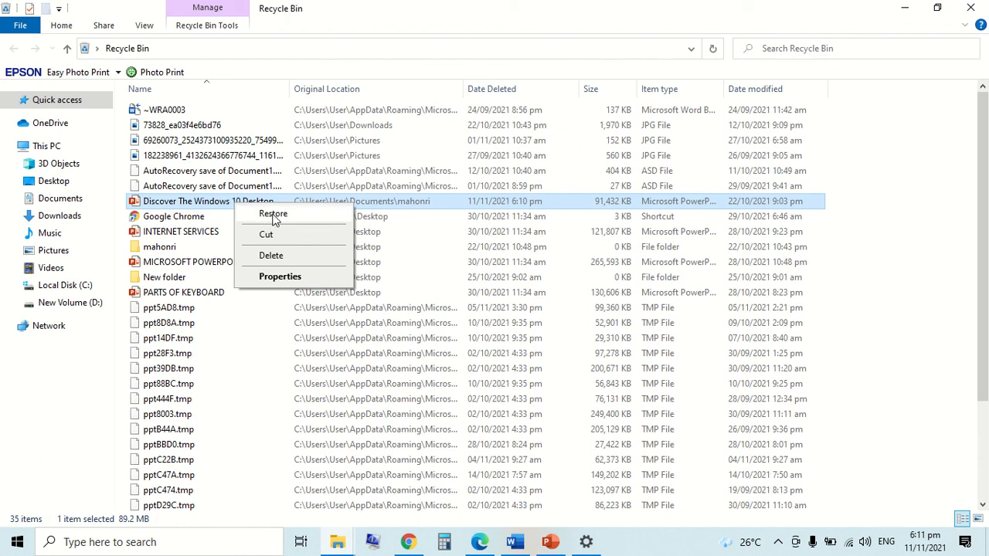
{"action": "left_click", "coordinate": [273, 214]}
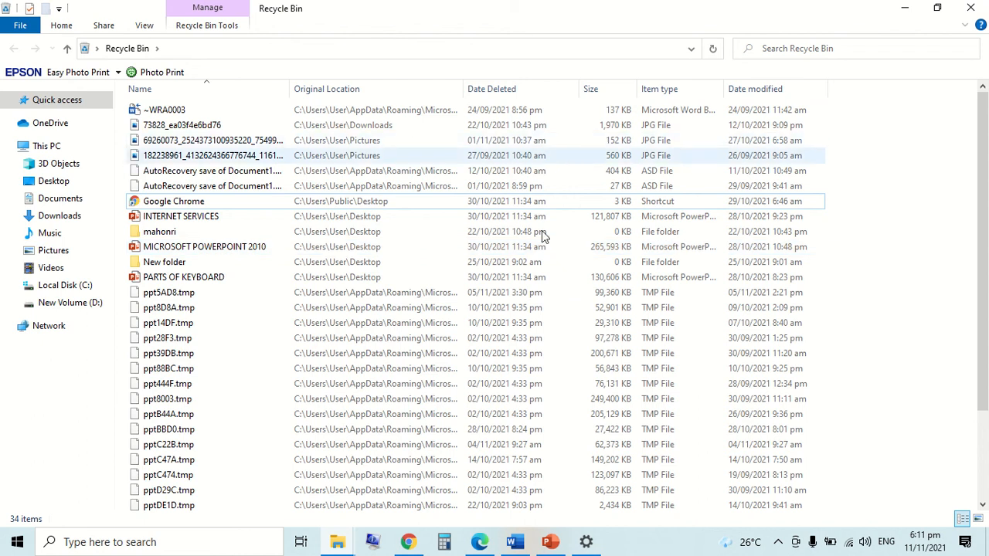
Step: Minimize the Recycle Bin and return to the mahonri folder window to check for the restored Discover The Windows 10 Desktop presentation
{"action": "left_click", "coordinate": [904, 7]}
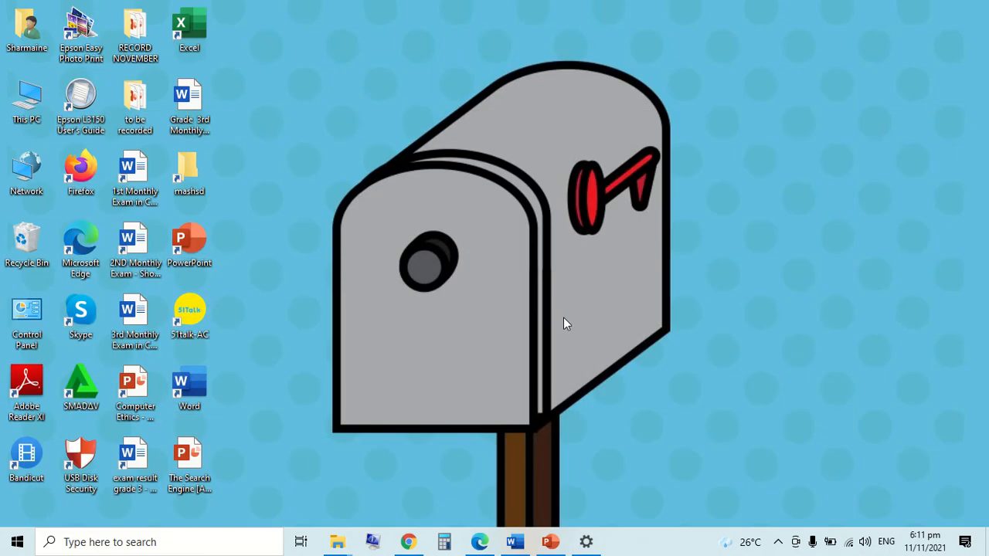
{"action": "left_click", "coordinate": [408, 541]}
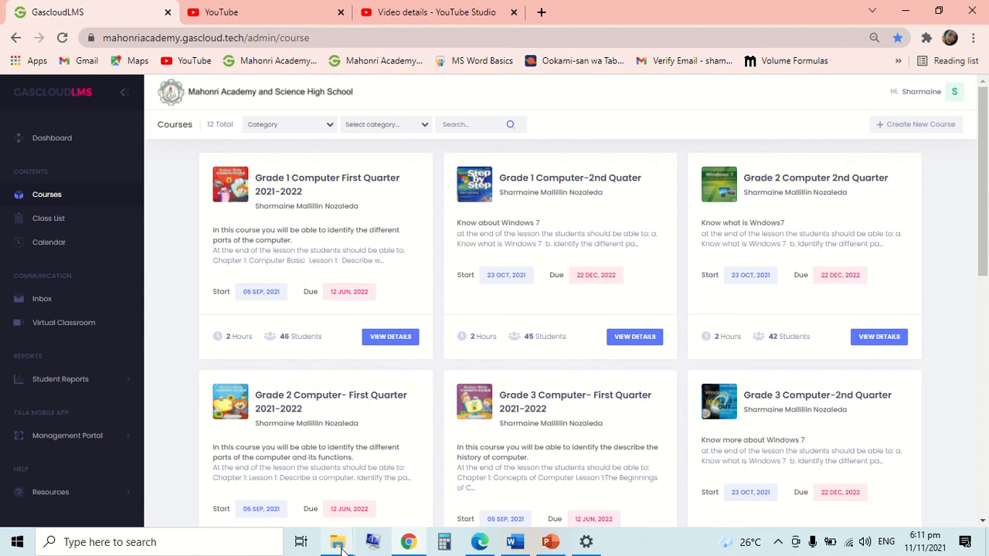
{"action": "mouse_move", "coordinate": [341, 545]}
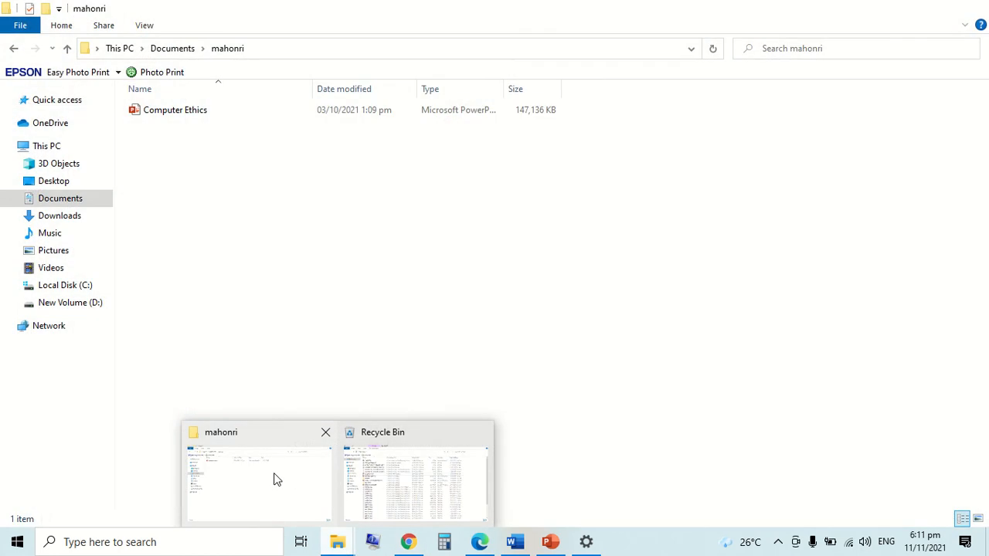
{"action": "left_click", "coordinate": [276, 480]}
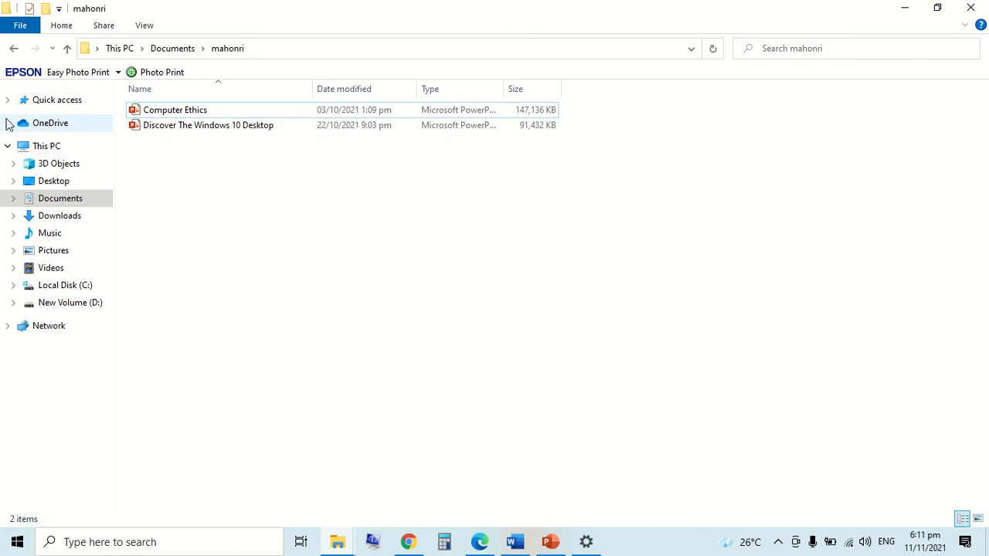
{"action": "left_click", "coordinate": [14, 48]}
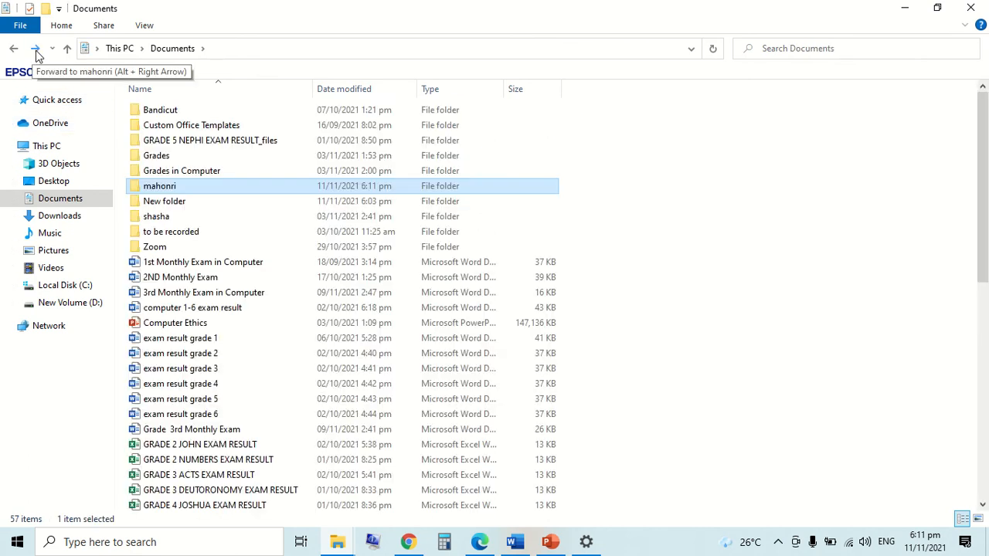
{"action": "left_click", "coordinate": [35, 49]}
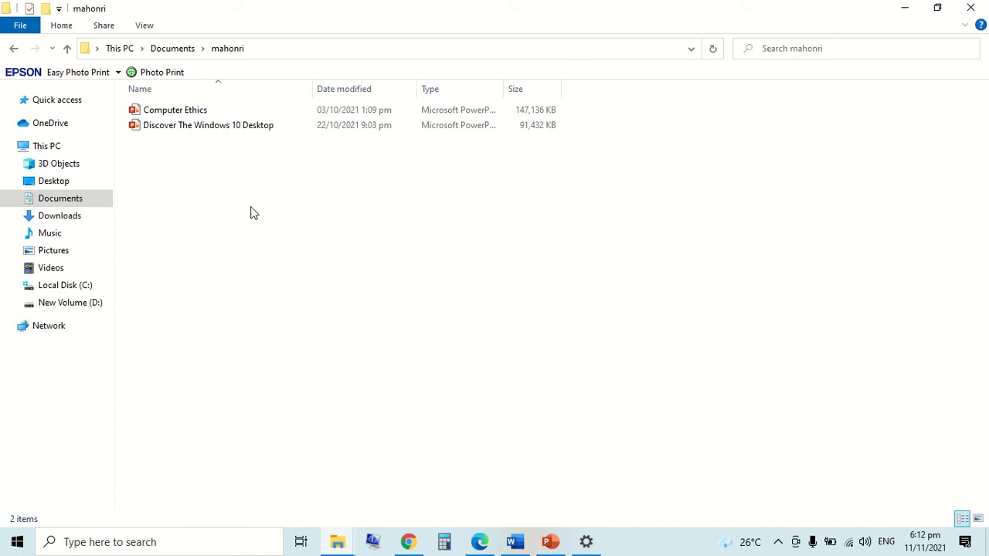
Step: Go back to Documents and rename the mahonri folder to the account owner's first name in lowercase
{"action": "left_click", "coordinate": [14, 49]}
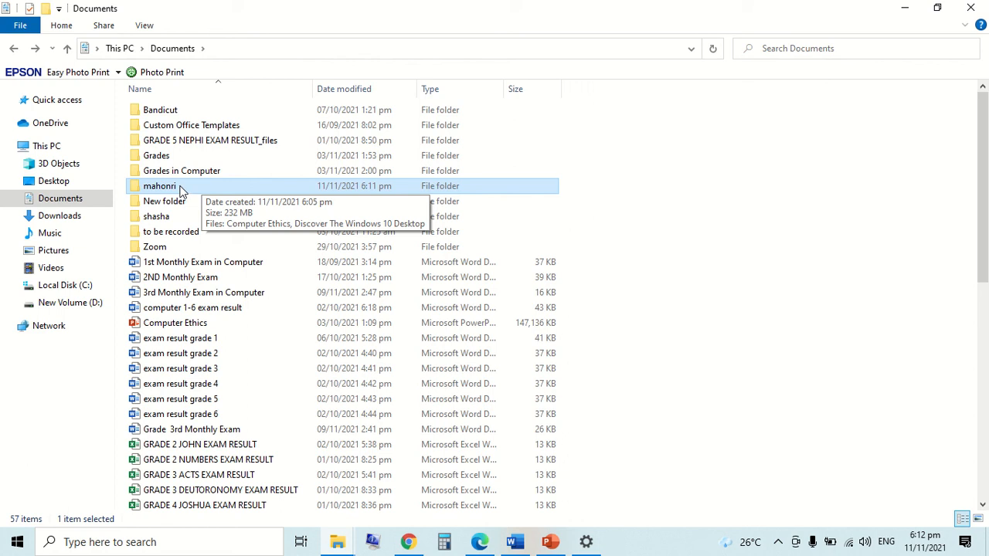
{"action": "right_click", "coordinate": [180, 189]}
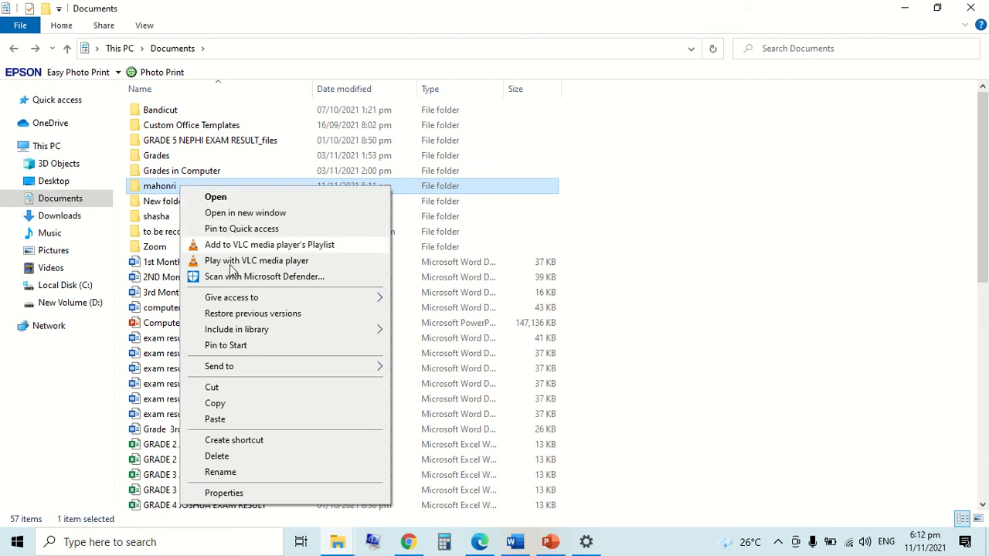
{"action": "left_click", "coordinate": [258, 475]}
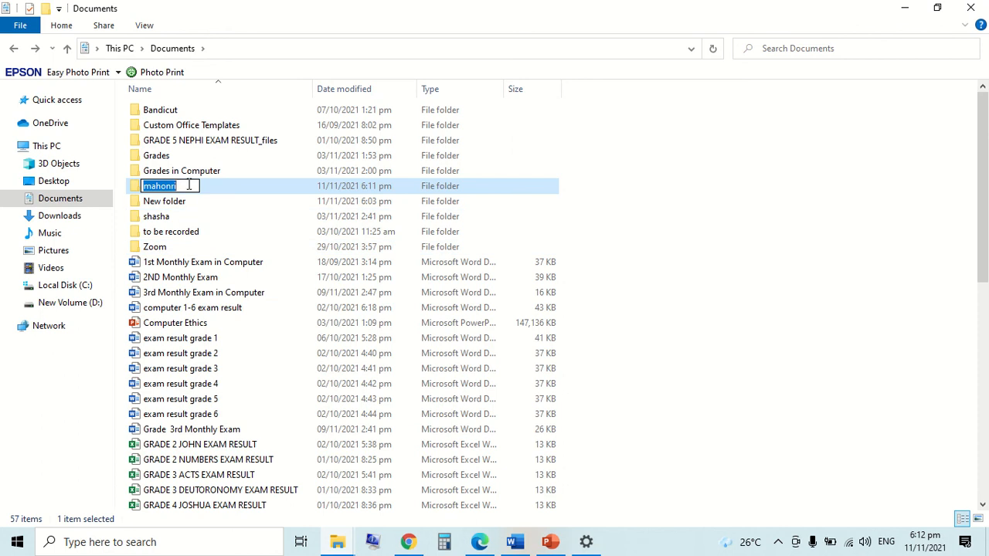
{"action": "key", "text": "BackSpace"}
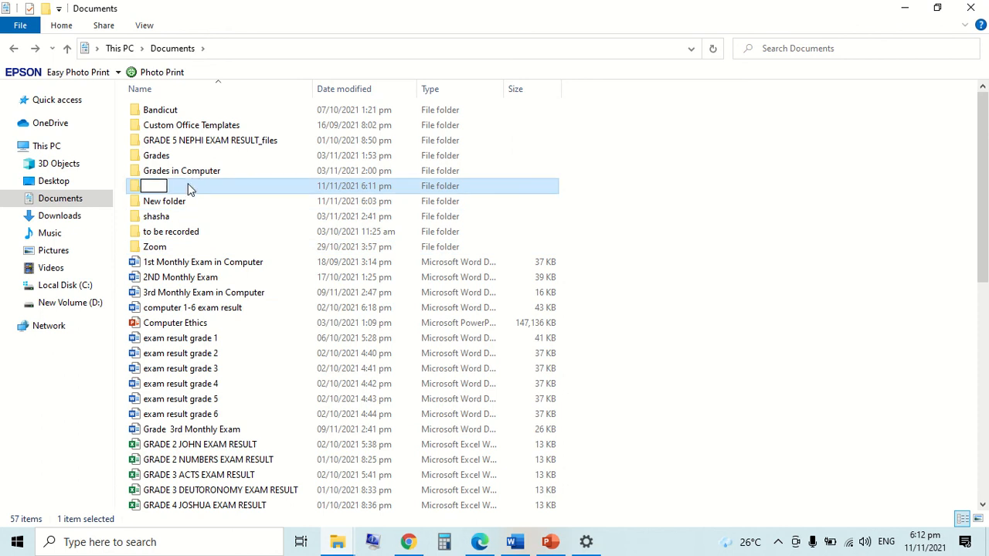
{"action": "type", "text": "sharmaine"}
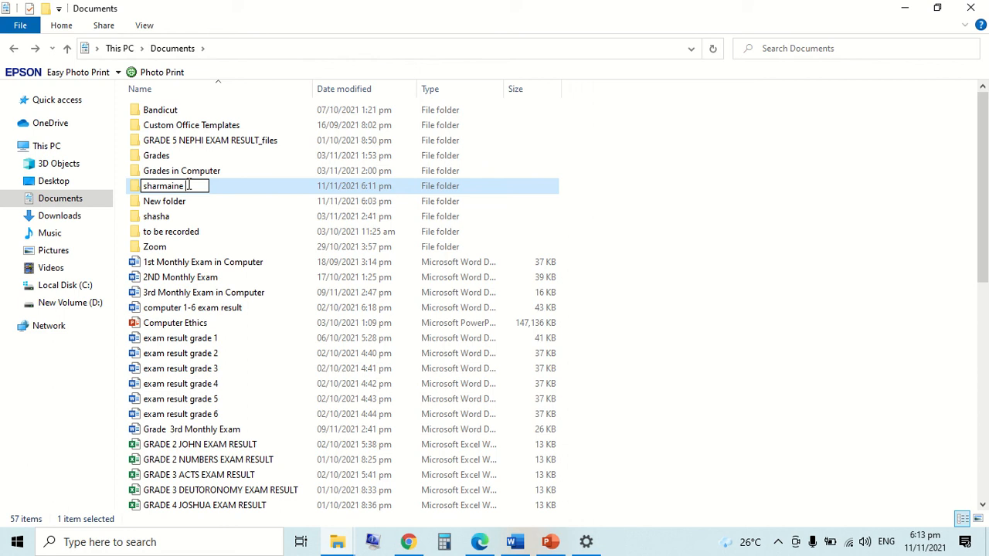
{"action": "key", "text": "Return"}
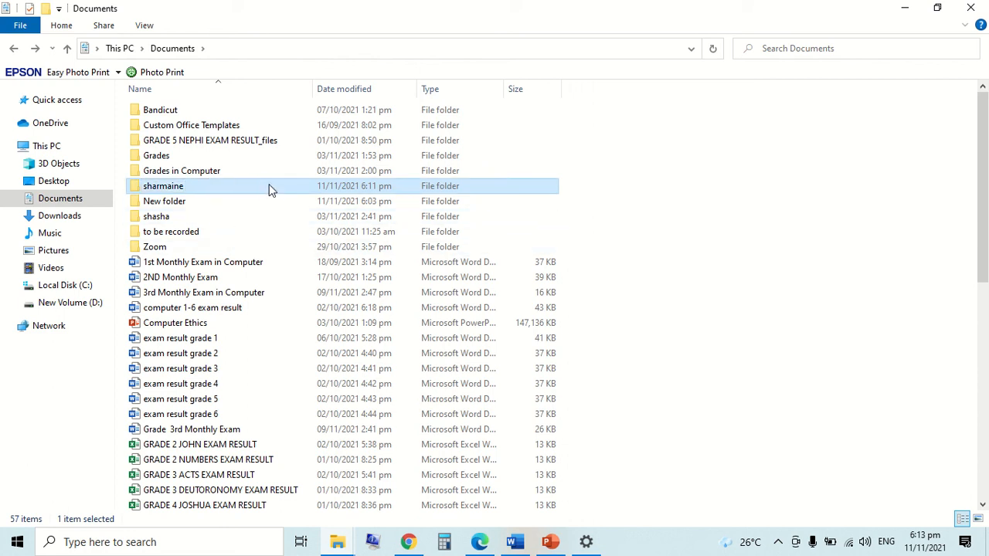
{"action": "mouse_move", "coordinate": [267, 189]}
{"action": "mouse_move", "coordinate": [476, 4]}
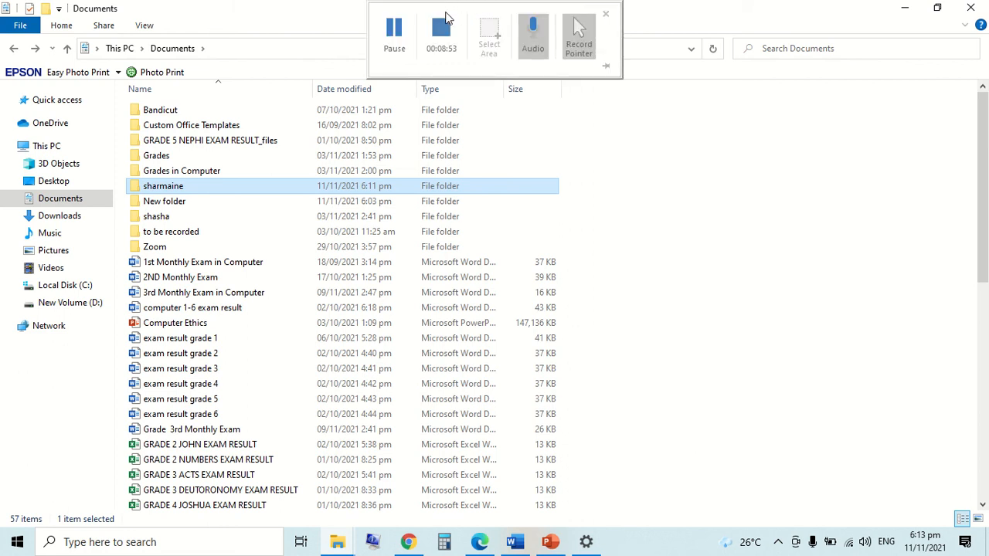